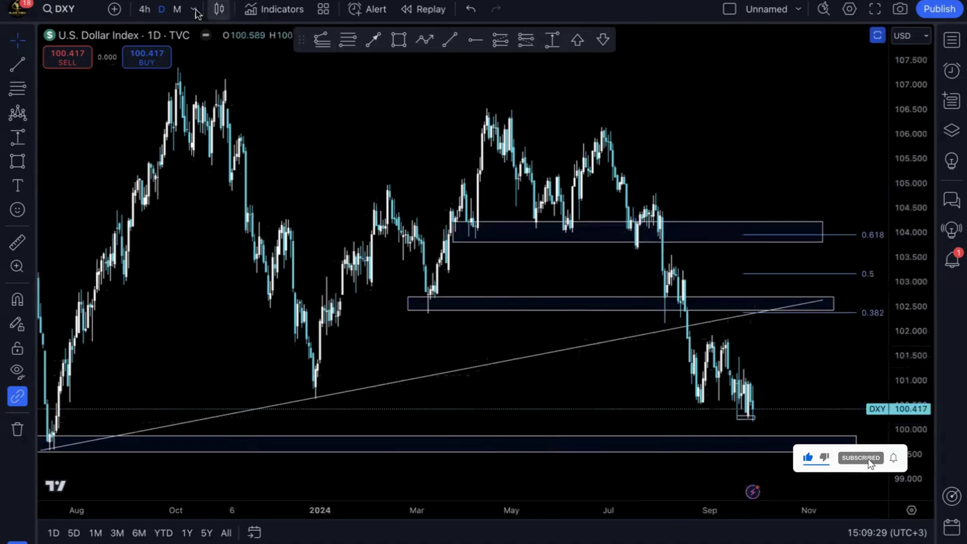
Inspect the U.S. Dollar Index around its latest candles on the monthly timeframe and return the chart to daily.
{"action": "left_click", "coordinate": [178, 9]}
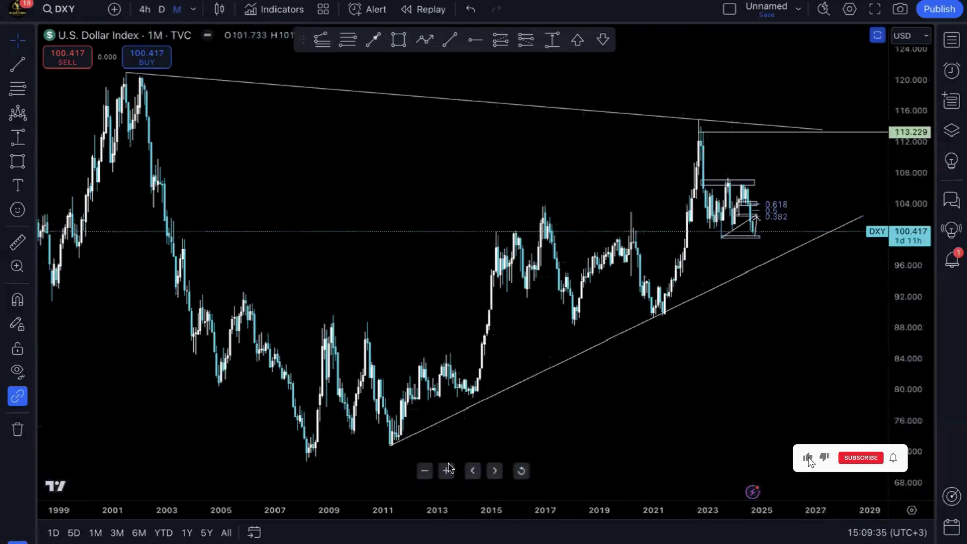
{"action": "left_click", "coordinate": [447, 470]}
{"action": "left_click", "coordinate": [448, 470]}
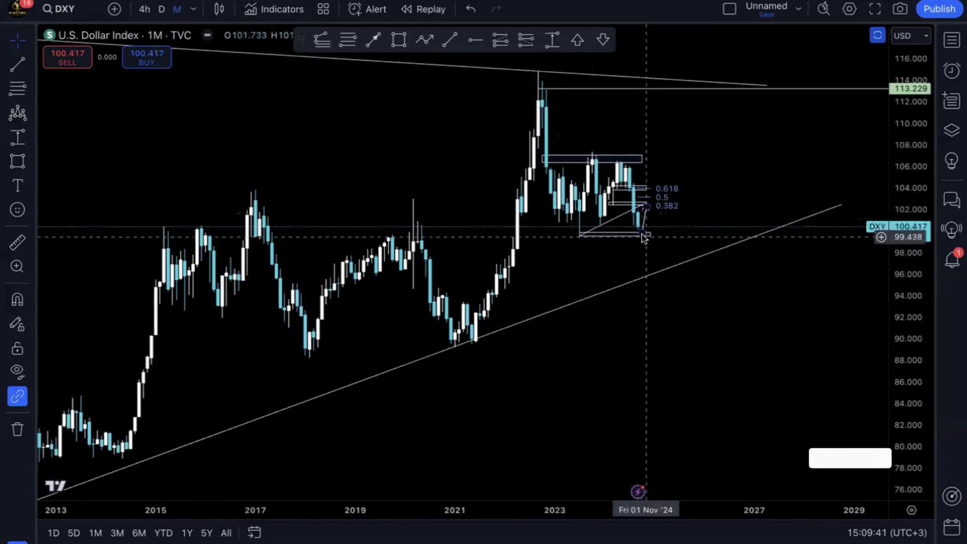
{"action": "left_click", "coordinate": [159, 15]}
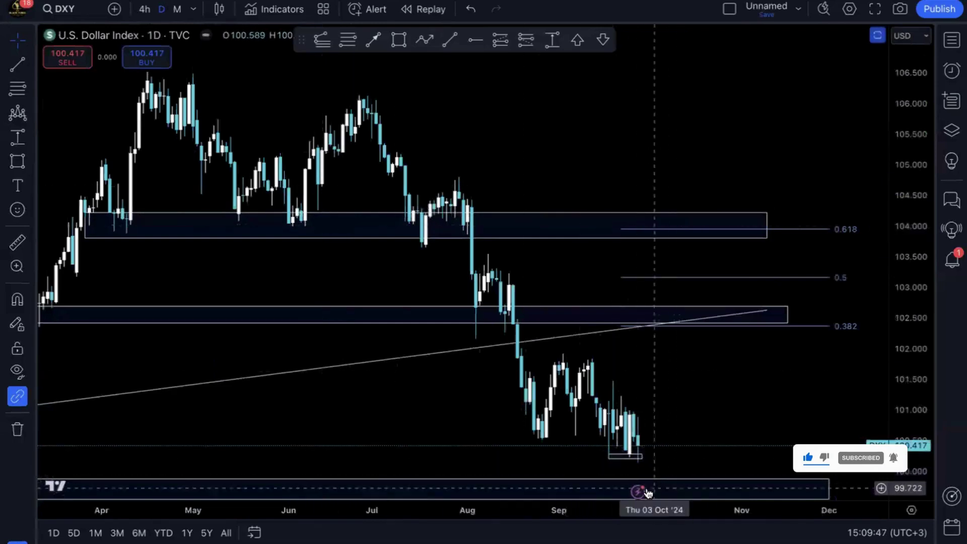
Draw a projection path from about 100.6 down into the support zone near 99.7, up to about 102.27, and down to about 97.4.
{"action": "mouse_move", "coordinate": [496, 495]}
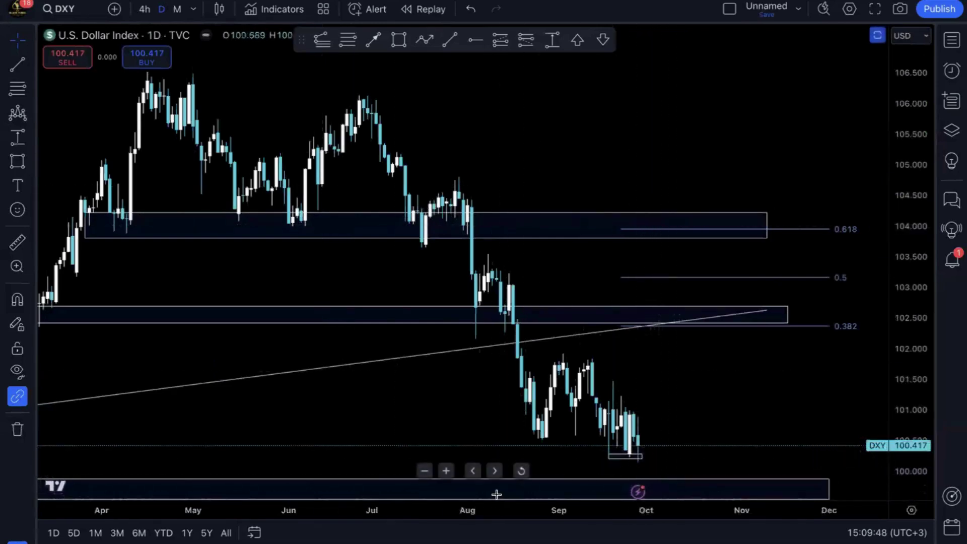
{"action": "left_click", "coordinate": [427, 470]}
{"action": "left_click", "coordinate": [427, 470]}
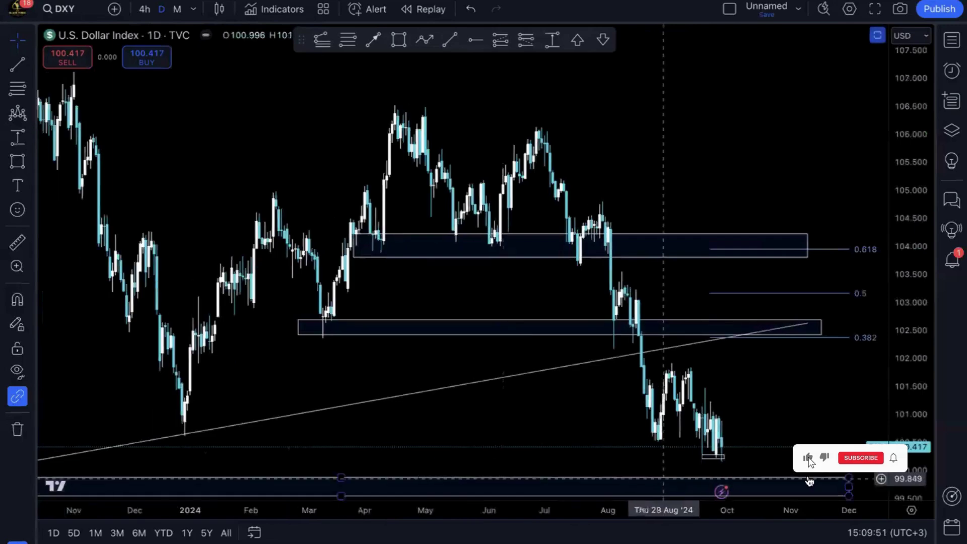
{"action": "left_click", "coordinate": [425, 470]}
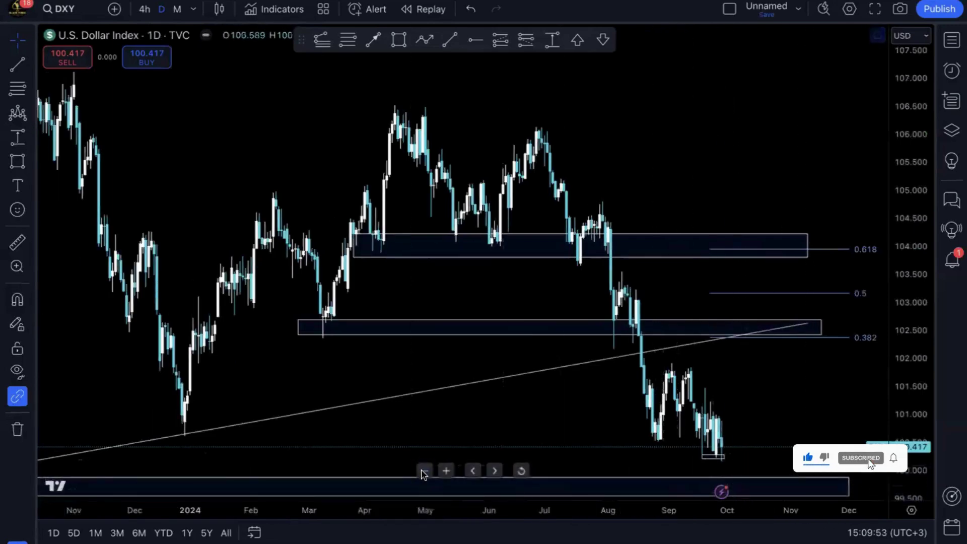
{"action": "left_click_drag", "start_coordinate": [924, 276], "coordinate": [917, 300]}
{"action": "left_click_drag", "start_coordinate": [824, 366], "coordinate": [763, 298]}
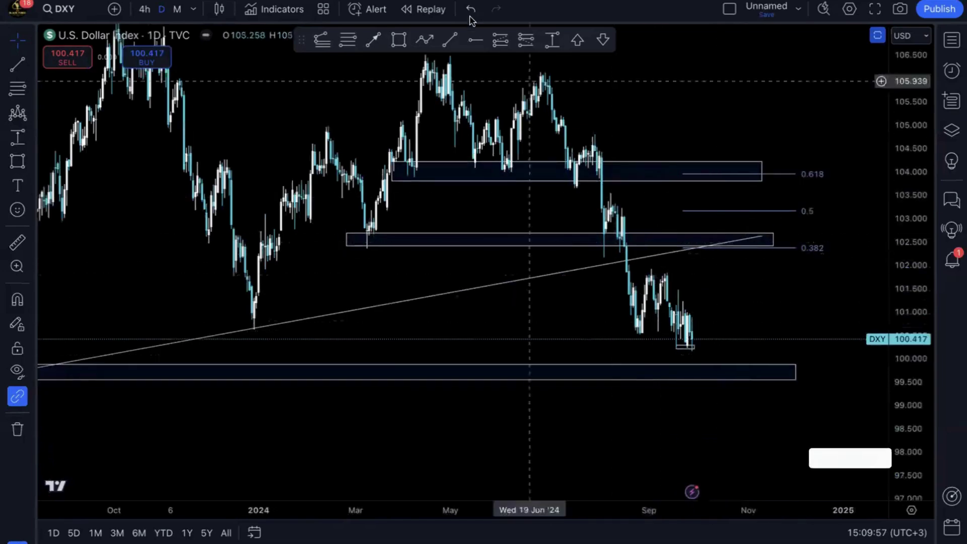
{"action": "left_click", "coordinate": [424, 40]}
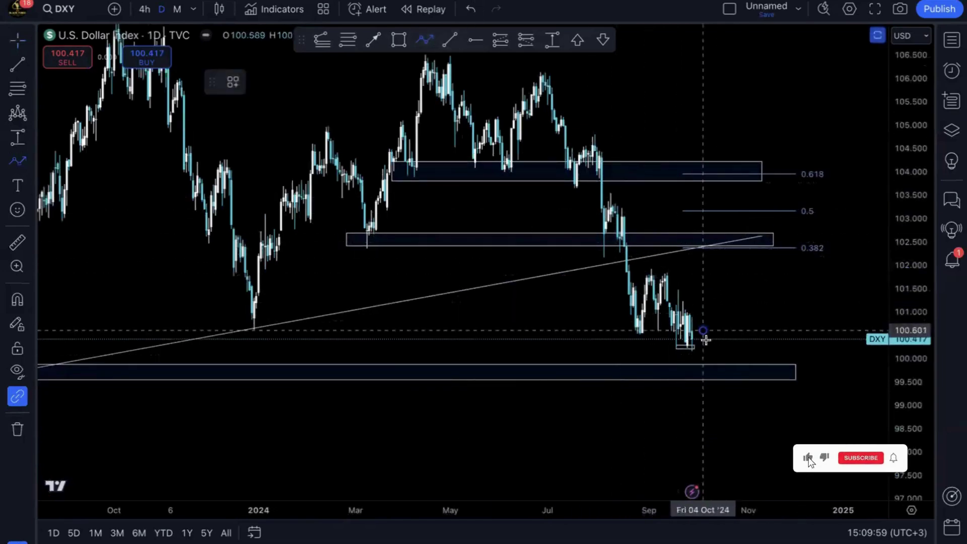
{"action": "left_click", "coordinate": [721, 371]}
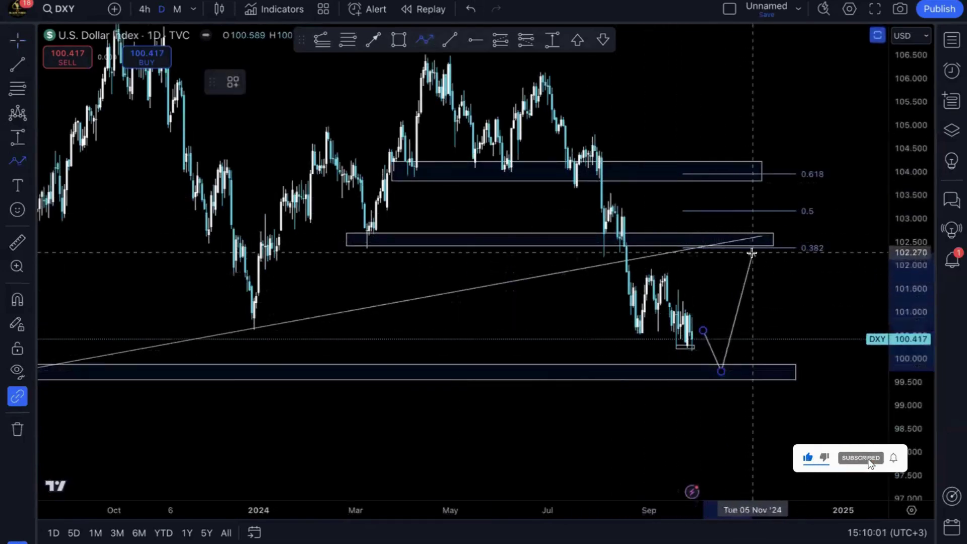
{"action": "left_click", "coordinate": [752, 252]}
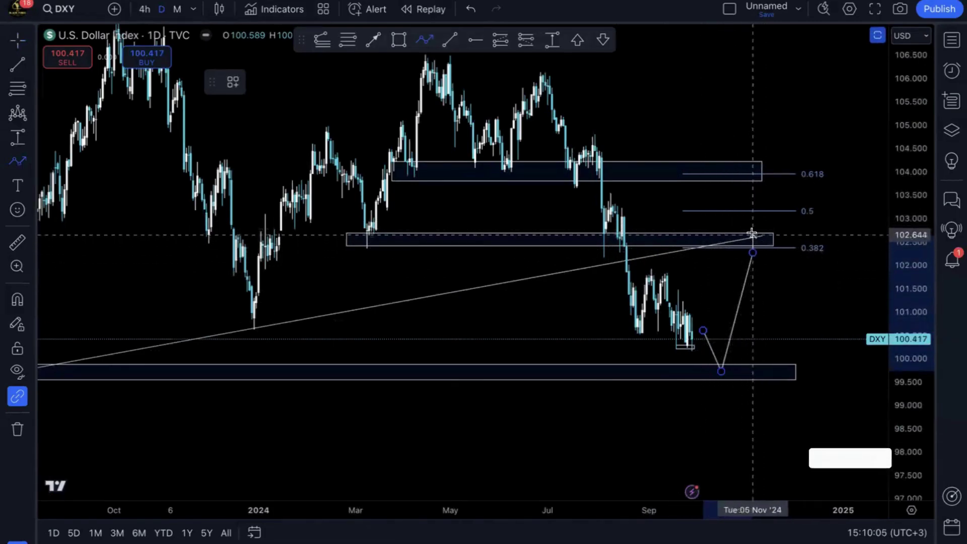
{"action": "double_click", "coordinate": [796, 482]}
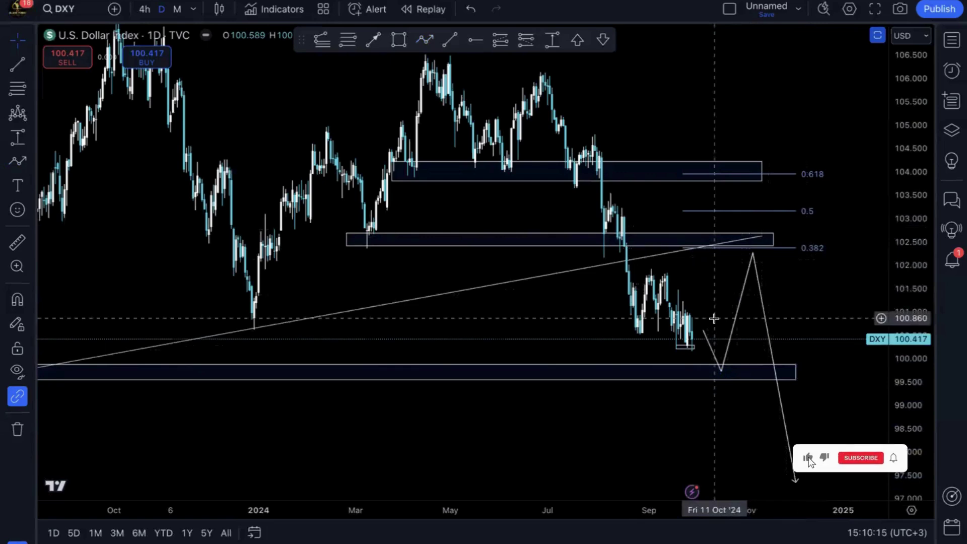
Switch to EURUSD and draw a projection path from about 1.1050 up to 1.121, down to 1.089, and up to 1.132.
{"action": "key", "text": "Down"}
{"action": "key", "text": "Down"}
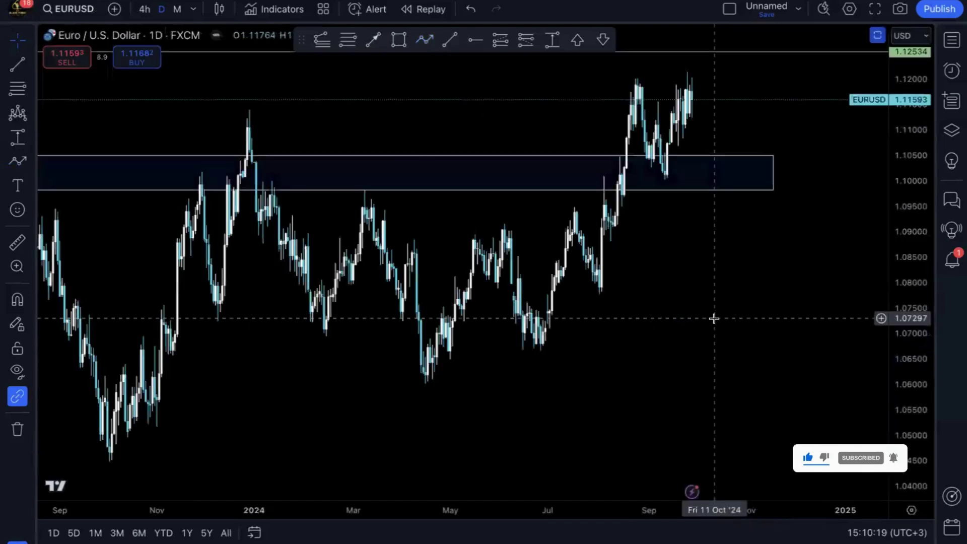
{"action": "left_click_drag", "start_coordinate": [903, 206], "coordinate": [902, 236]}
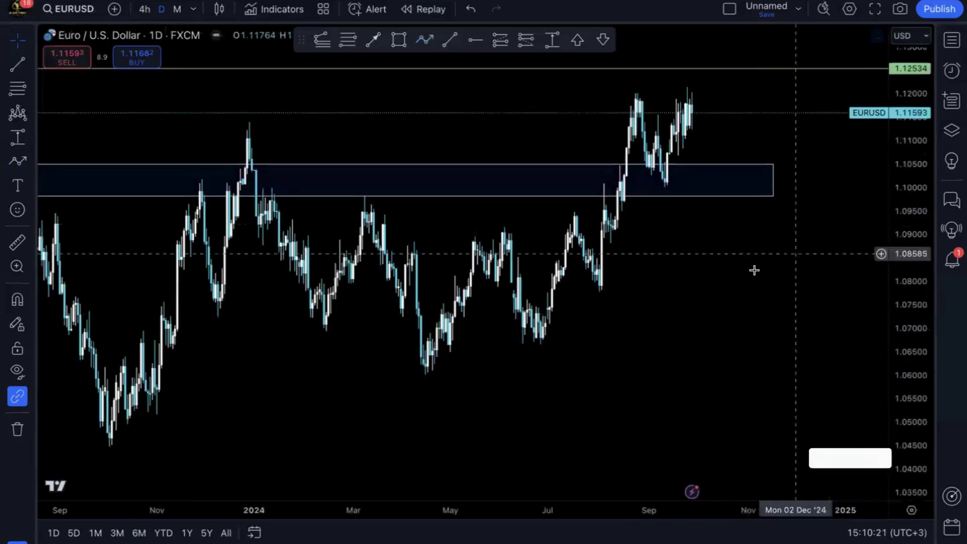
{"action": "left_click_drag", "start_coordinate": [708, 285], "coordinate": [675, 293]}
{"action": "left_click", "coordinate": [425, 40]}
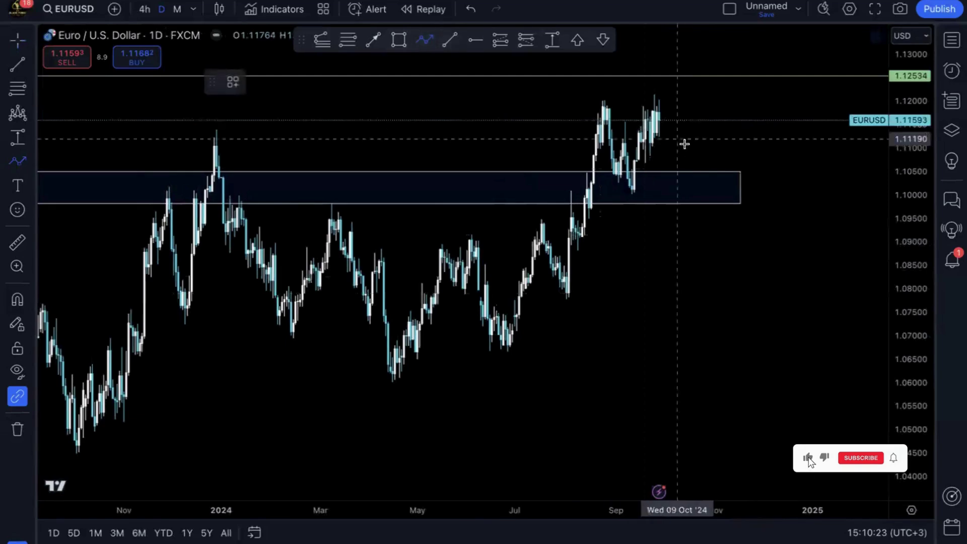
{"action": "mouse_move", "coordinate": [675, 170]}
{"action": "left_mouse_down"}
{"action": "mouse_move", "coordinate": [697, 90]}
{"action": "mouse_move", "coordinate": [690, 97]}
{"action": "left_mouse_up"}
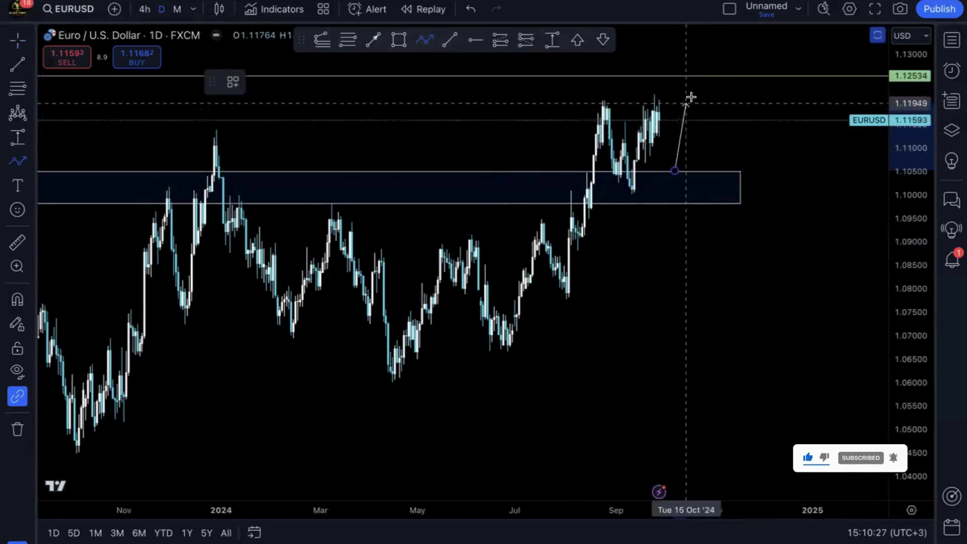
{"action": "left_click", "coordinate": [692, 95]}
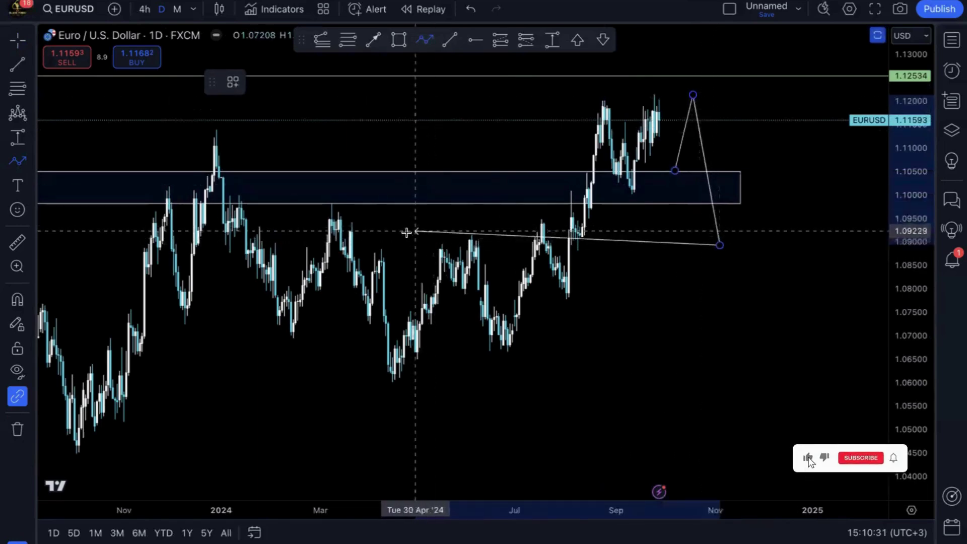
{"action": "double_click", "coordinate": [769, 46]}
{"action": "left_click", "coordinate": [767, 190]}
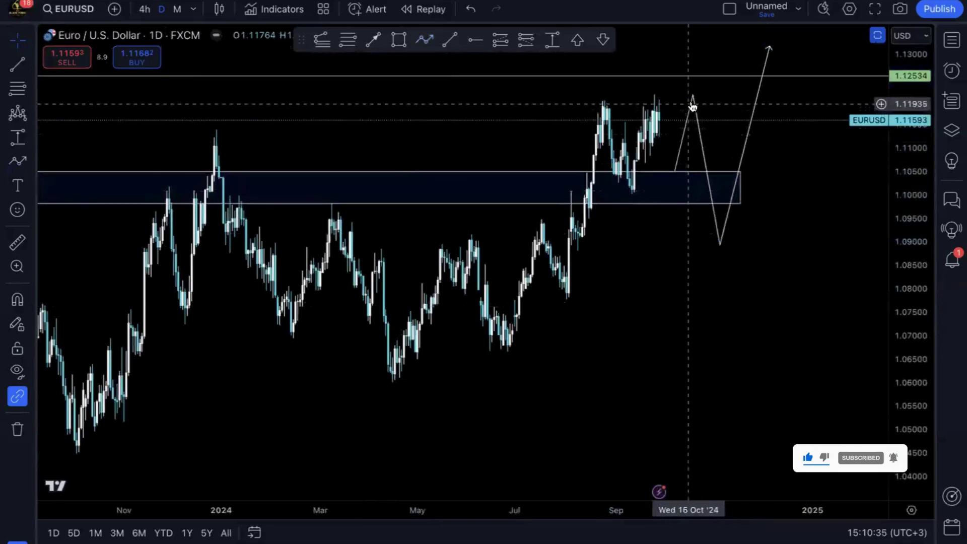
Raise the first peak of the EURUSD projection path to about 1.124, just below the horizontal line at 1.12534.
{"action": "left_click_drag", "start_coordinate": [693, 95], "coordinate": [693, 85]}
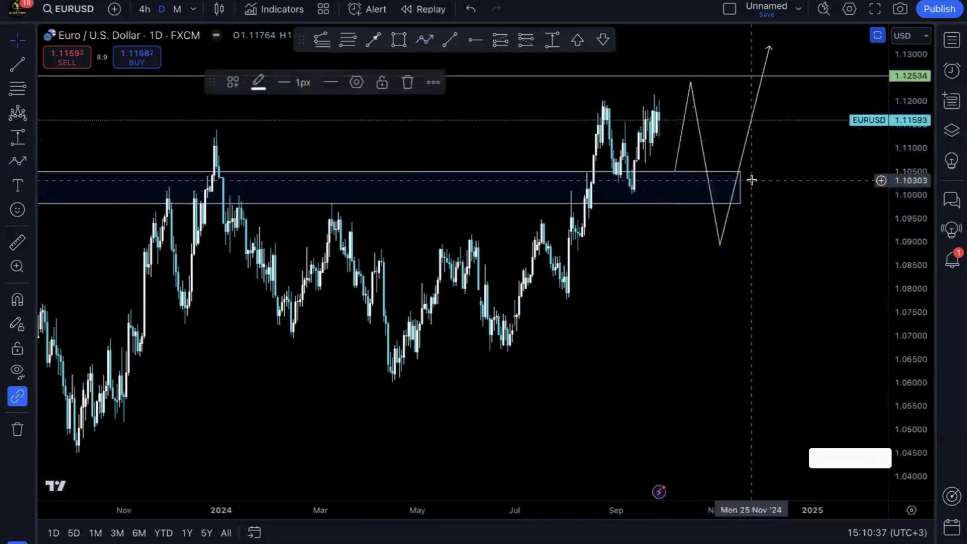
{"action": "left_click", "coordinate": [780, 203]}
{"action": "left_click_drag", "start_coordinate": [780, 217], "coordinate": [780, 237]}
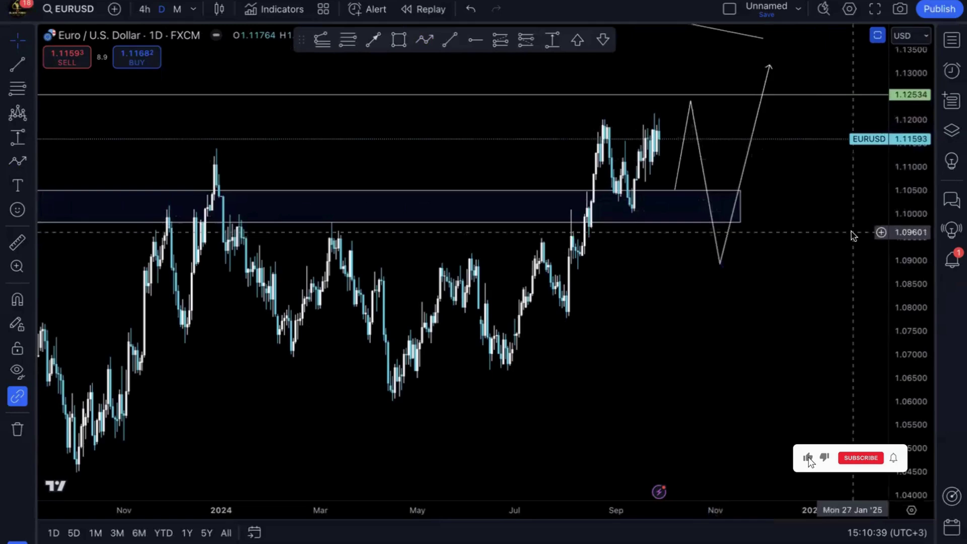
Switch to GBPUSD and draw a projection path from the current price up to the 1.36000 line, down to about 1.297, and up to about 1.377.
{"action": "key", "text": "Down"}
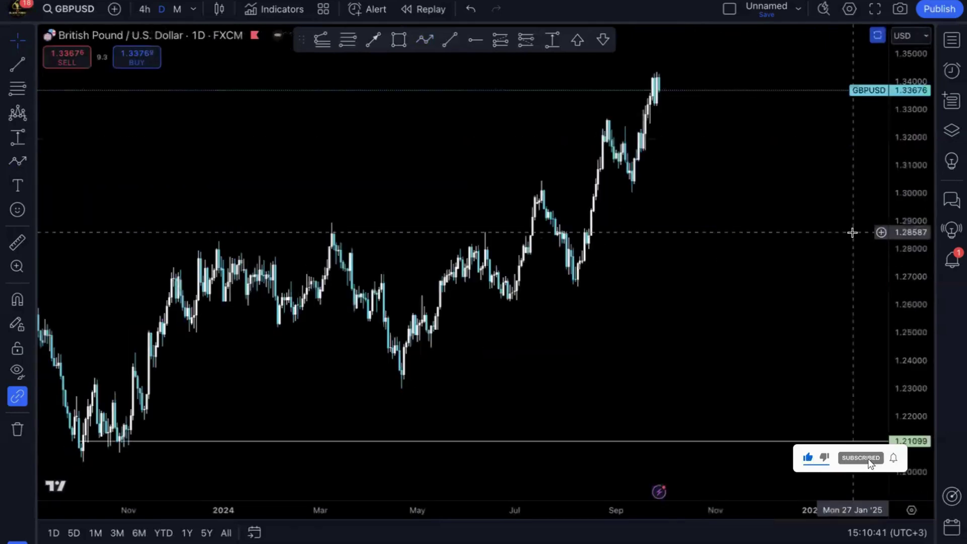
{"action": "left_click_drag", "start_coordinate": [903, 161], "coordinate": [904, 208]}
{"action": "left_click_drag", "start_coordinate": [799, 224], "coordinate": [786, 249]}
{"action": "left_click", "coordinate": [425, 42]}
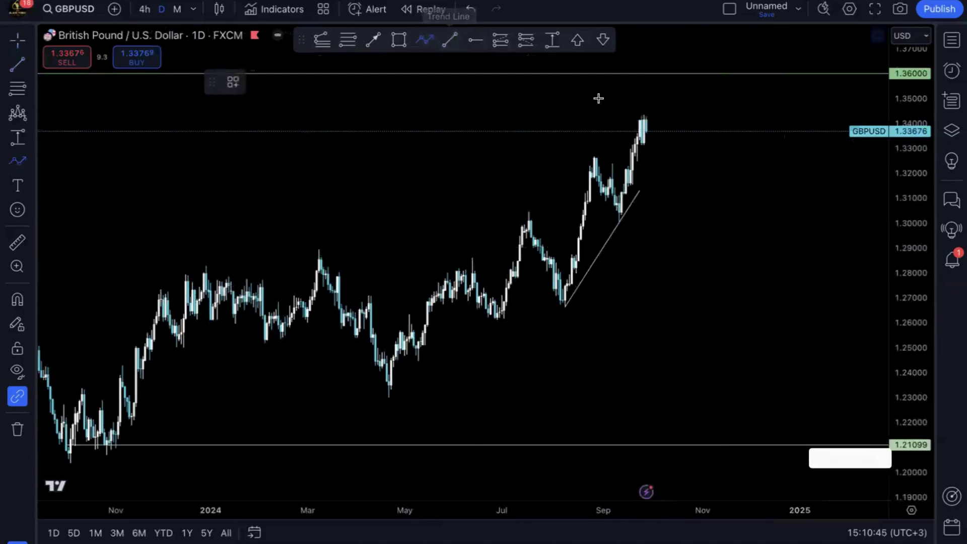
{"action": "left_click", "coordinate": [654, 132]}
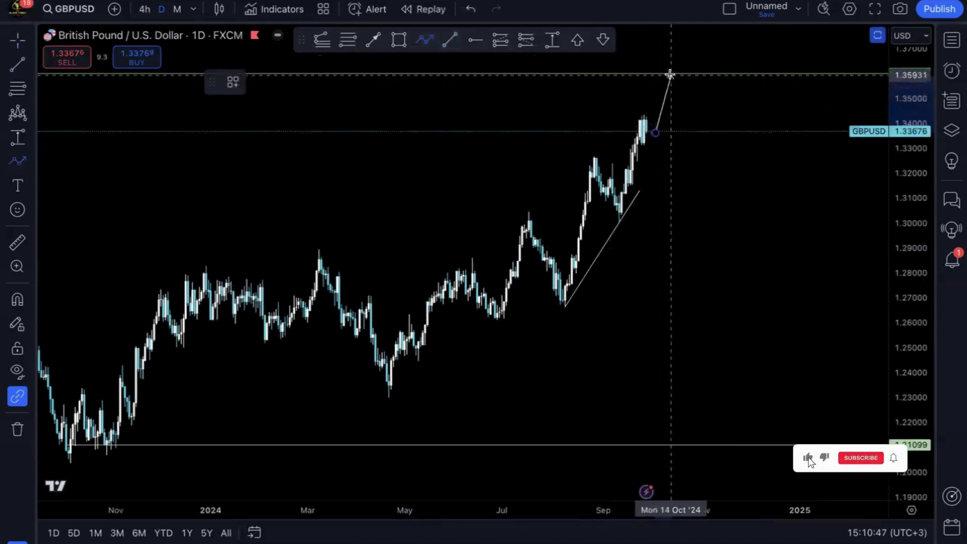
{"action": "left_click", "coordinate": [668, 72]}
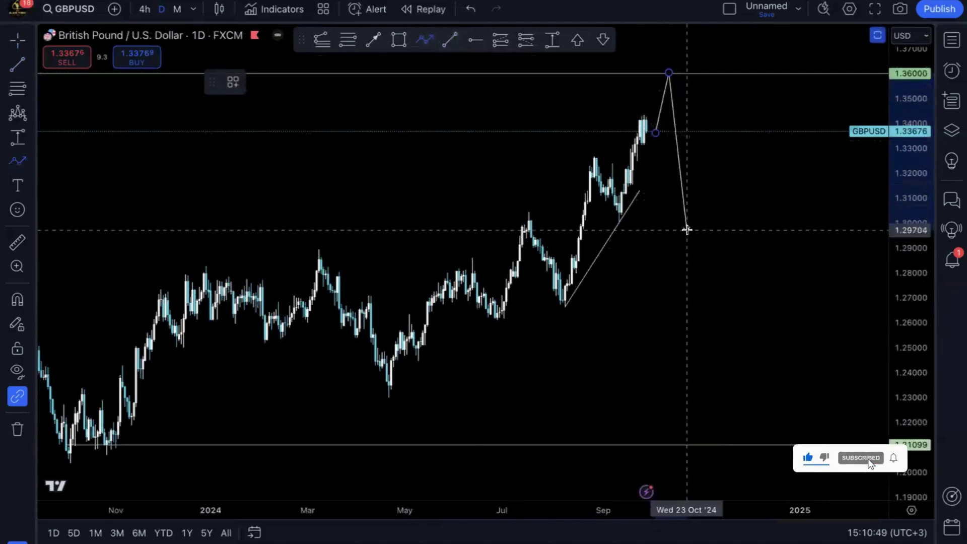
{"action": "left_click", "coordinate": [687, 230]}
{"action": "double_click", "coordinate": [713, 32]}
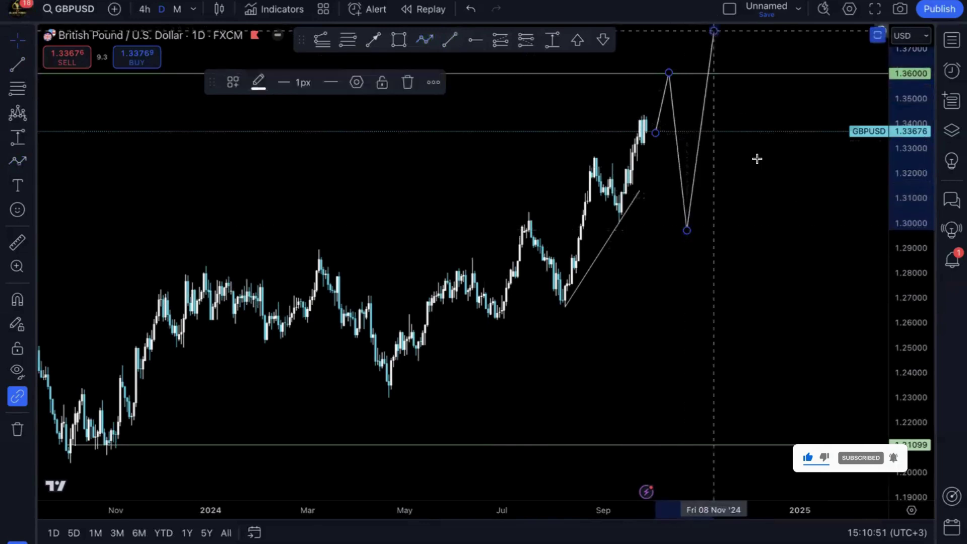
{"action": "left_click", "coordinate": [757, 158]}
Switch to XAUUSD and draw a projection path from about 2,637 up to the 2,750 line, down to about 2,482, and up to about 2,878.
{"action": "key", "text": "Down"}
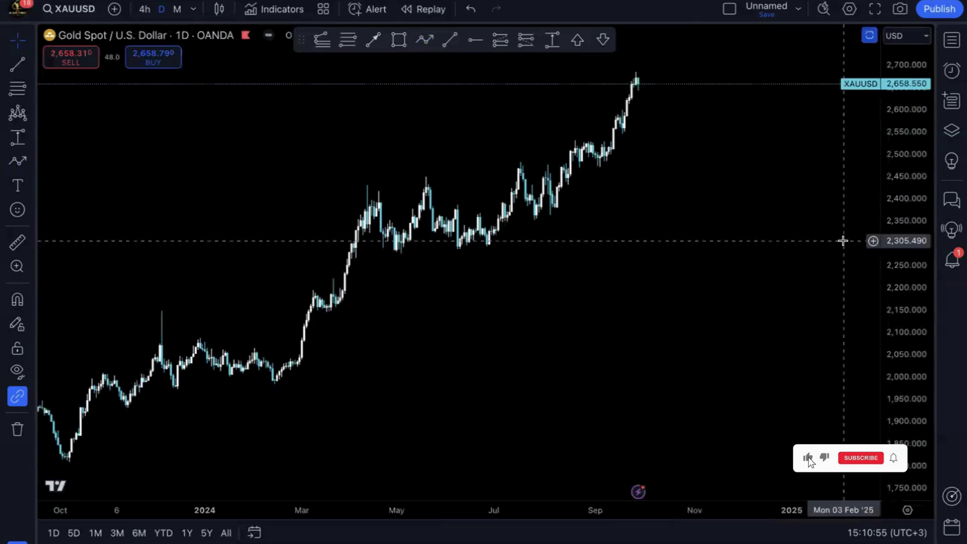
{"action": "left_click_drag", "start_coordinate": [827, 196], "coordinate": [810, 249]}
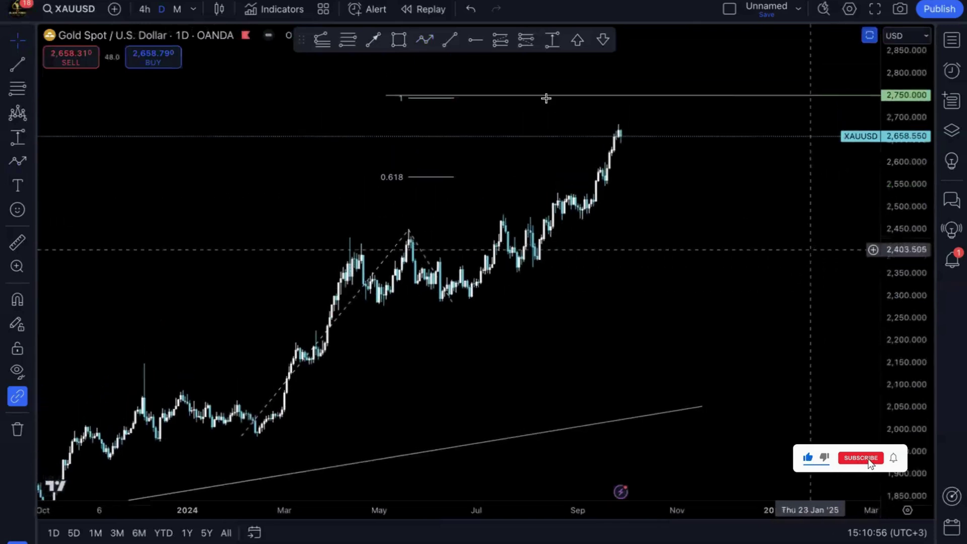
{"action": "left_click", "coordinate": [426, 39]}
{"action": "left_click", "coordinate": [634, 145]}
{"action": "left_click", "coordinate": [646, 93]}
{"action": "left_click", "coordinate": [671, 214]}
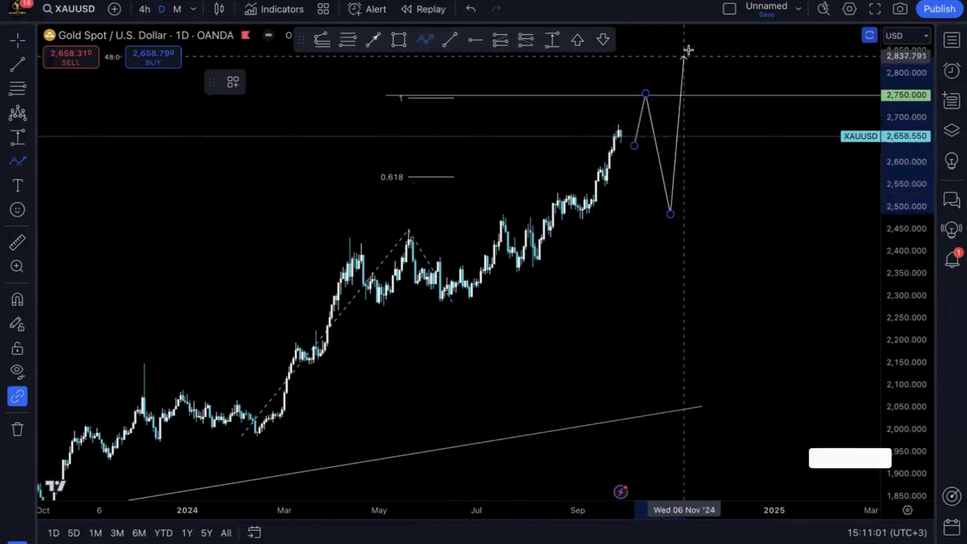
{"action": "double_click", "coordinate": [694, 38]}
{"action": "left_click", "coordinate": [715, 161]}
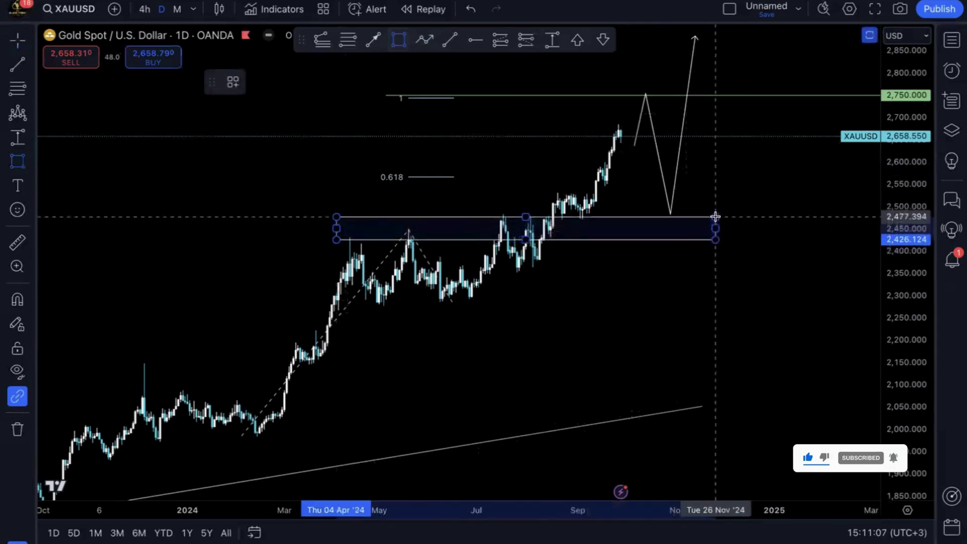
Draw a rectangular zone on the gold chart from about 2,426 to about 2,475, spanning 4 April to late November 2024.
{"action": "left_click", "coordinate": [713, 218]}
{"action": "left_click", "coordinate": [749, 287]}
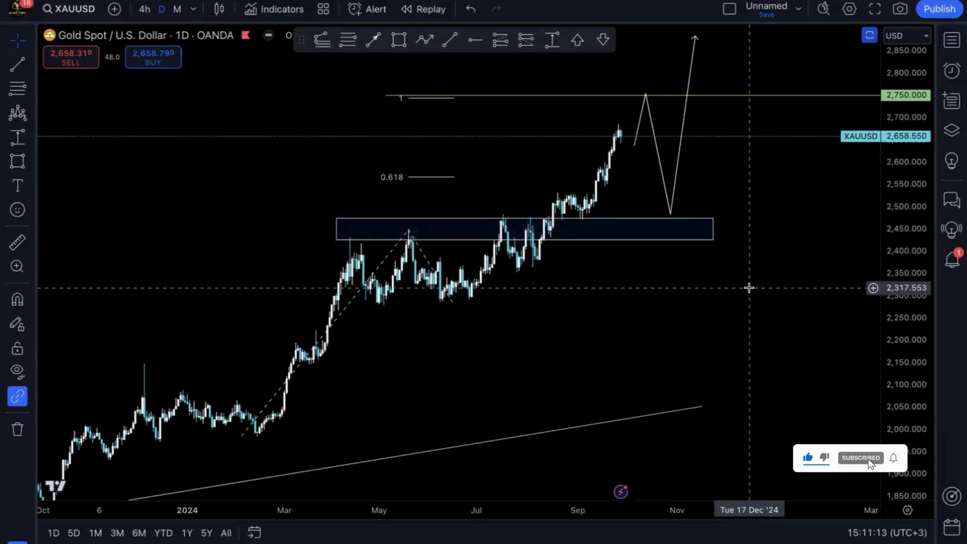
Switch to the JPY Currency Index on the 4-hour timeframe and inspect the descending trend line from the 23 September high.
{"action": "key", "text": "Down"}
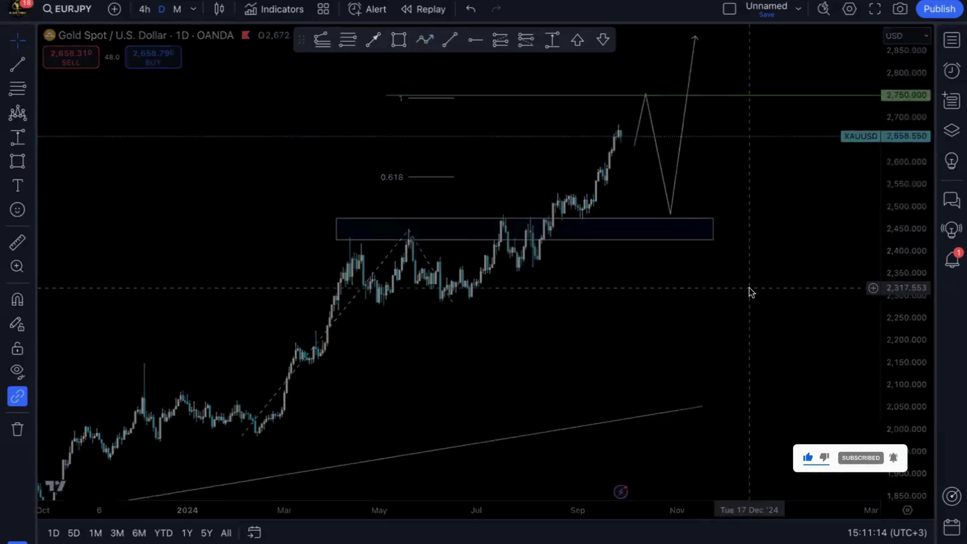
{"action": "key", "text": "Down"}
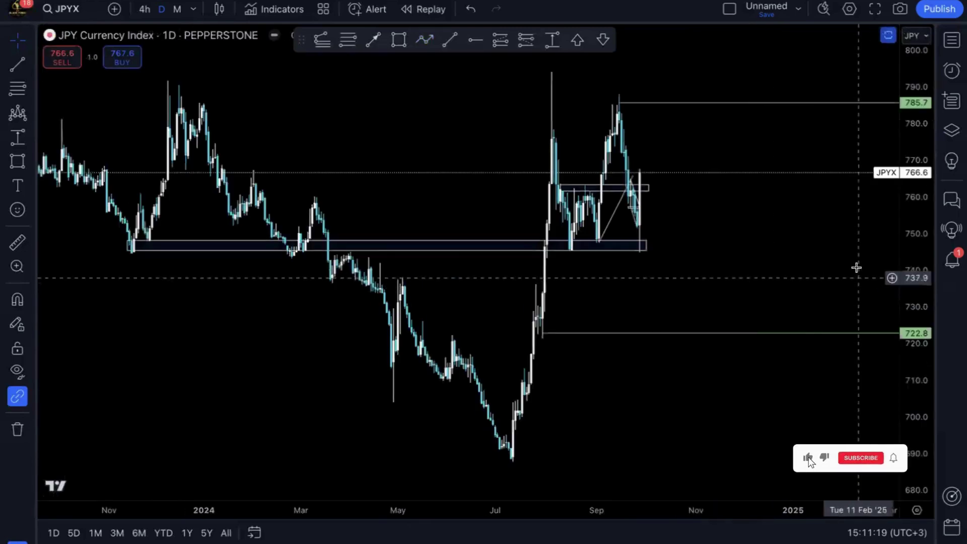
{"action": "left_click_drag", "start_coordinate": [901, 275], "coordinate": [901, 282]}
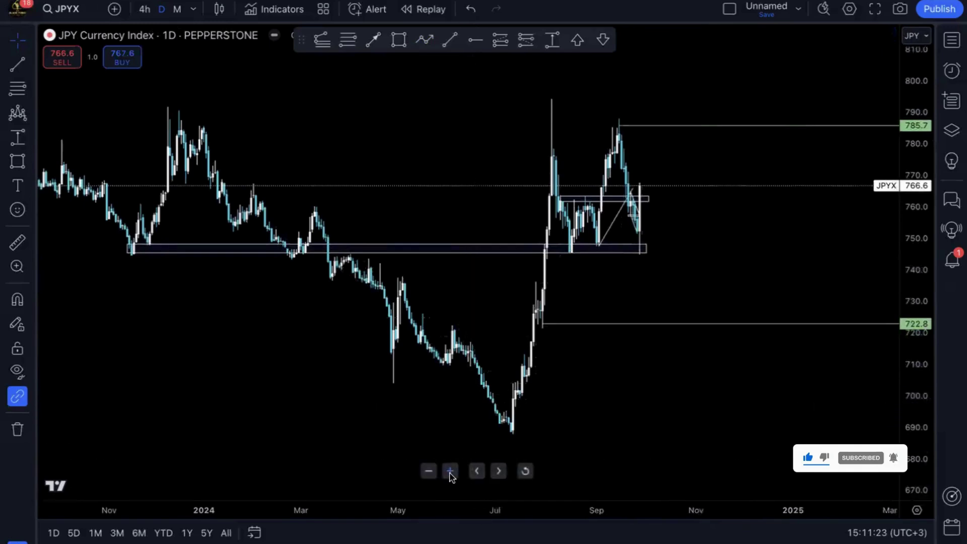
{"action": "left_click", "coordinate": [449, 471]}
{"action": "left_click", "coordinate": [449, 471]}
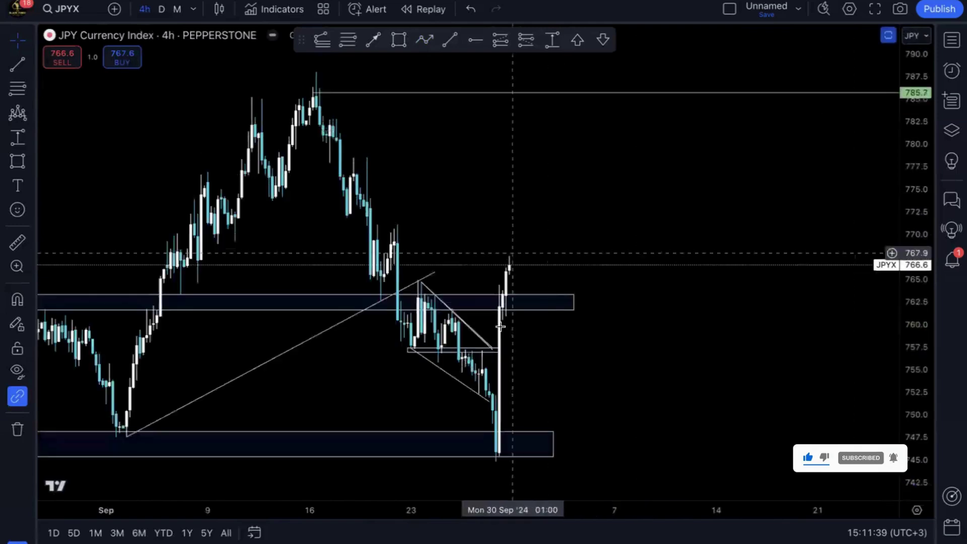
{"action": "left_click", "coordinate": [422, 282]}
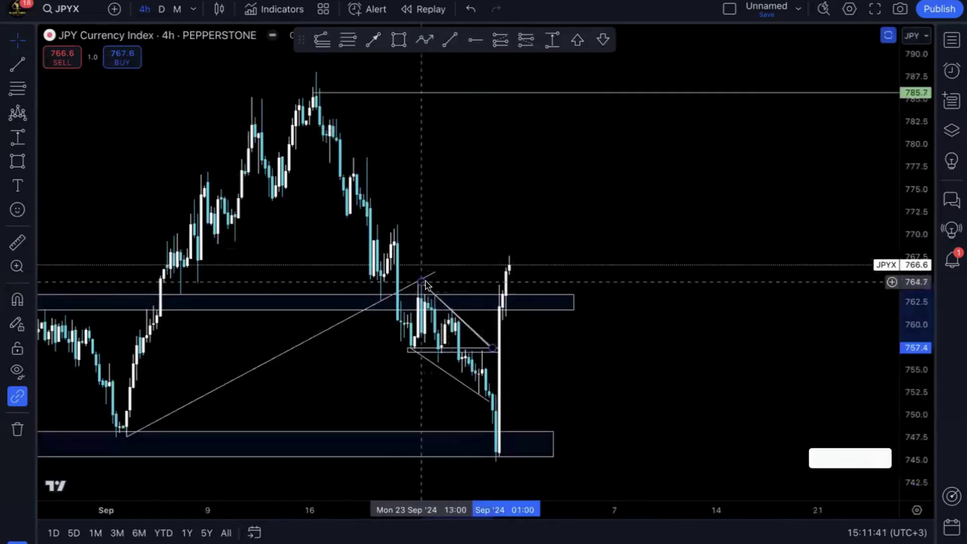
{"action": "left_click", "coordinate": [460, 254]}
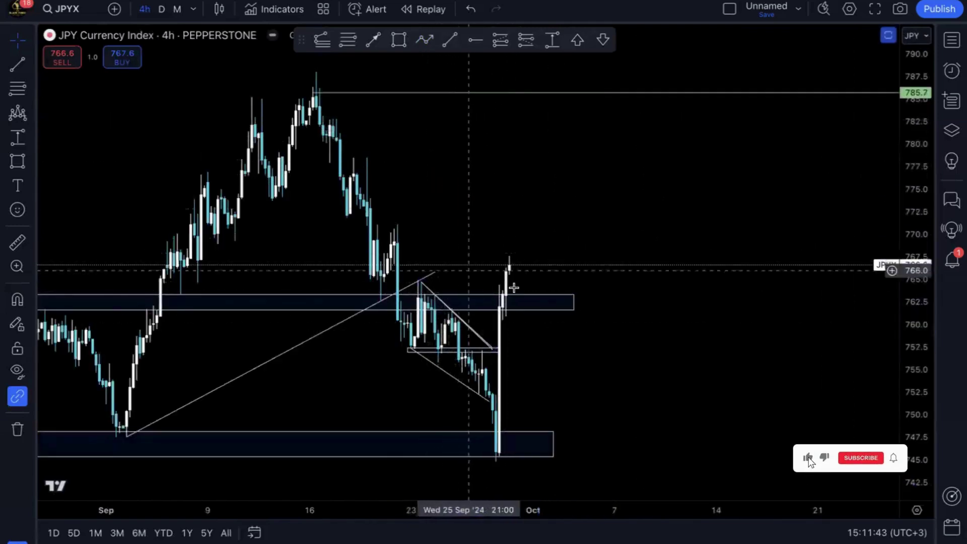
Draw a projection path on the JPY Currency Index from about 767.4 down to about 762.7 and up to about 783.5.
{"action": "left_click", "coordinate": [424, 36]}
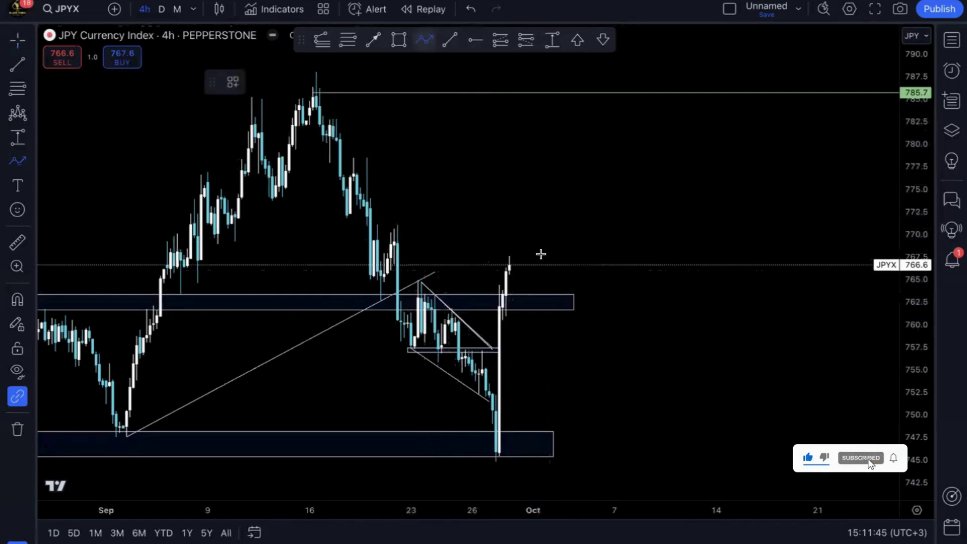
{"action": "left_click", "coordinate": [519, 258]}
{"action": "left_click", "coordinate": [540, 301]}
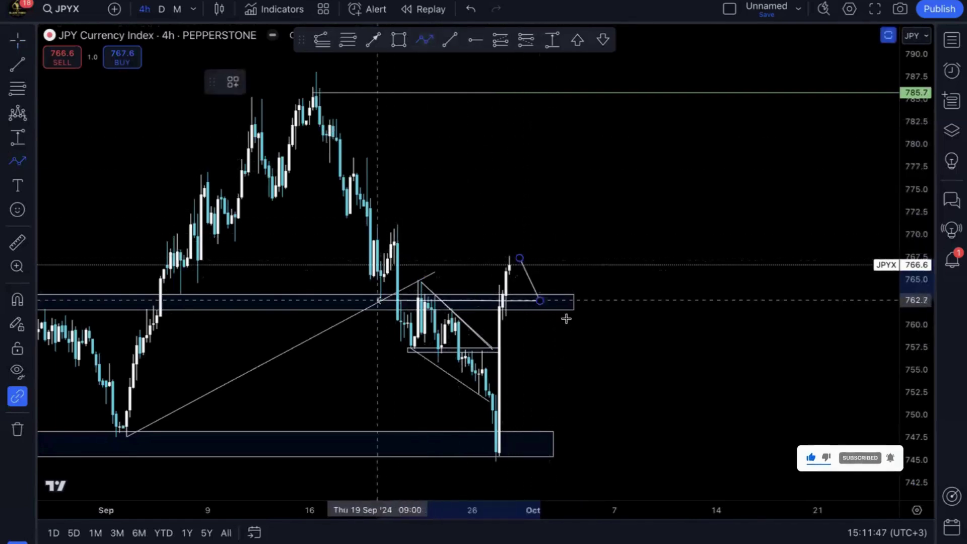
{"action": "left_click", "coordinate": [573, 112]}
{"action": "left_click", "coordinate": [630, 173]}
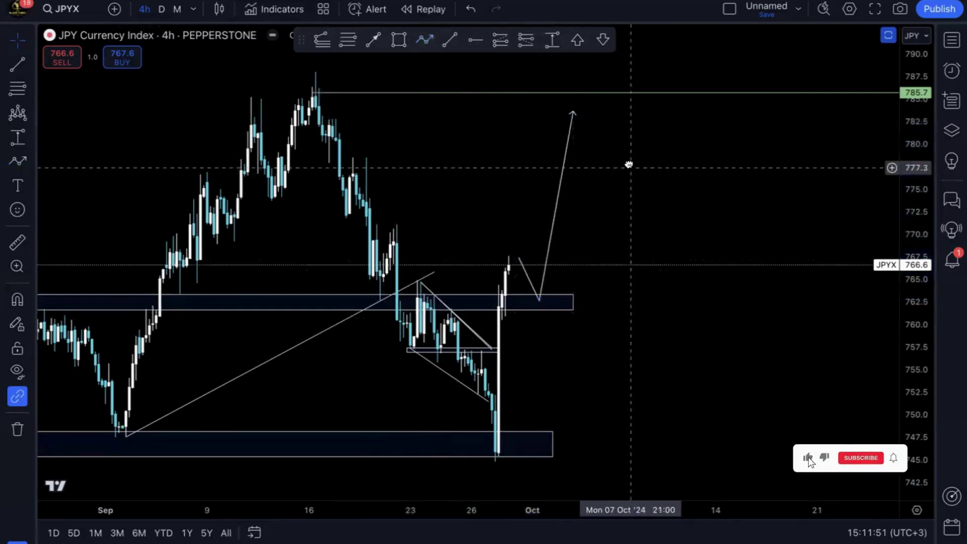
{"action": "left_click_drag", "start_coordinate": [629, 164], "coordinate": [633, 164]}
Switch to USDJPY and draw a projection path from about 142.15 up to about 143.1 and down to about 139.8.
{"action": "key", "text": "Down"}
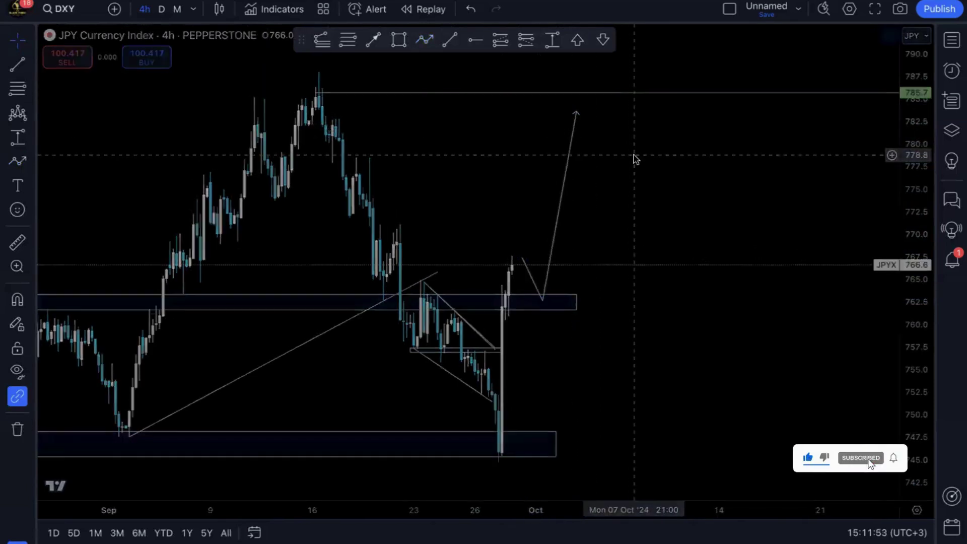
{"action": "left_click", "coordinate": [422, 40]}
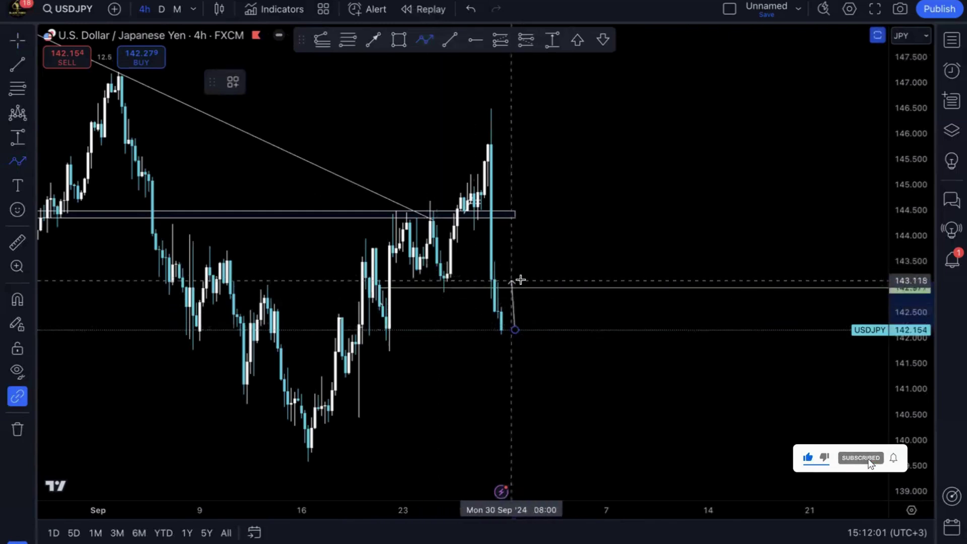
{"action": "left_click", "coordinate": [535, 280]}
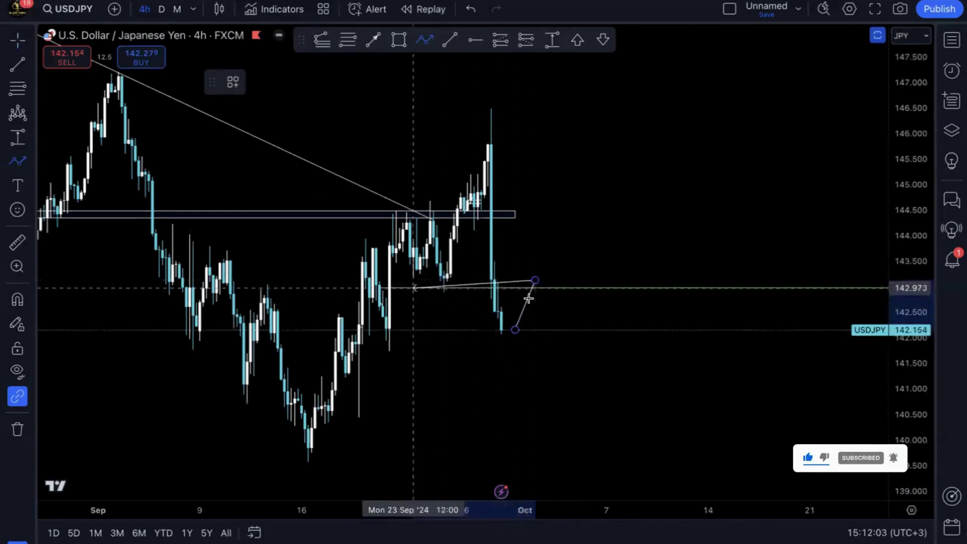
{"action": "double_click", "coordinate": [568, 450]}
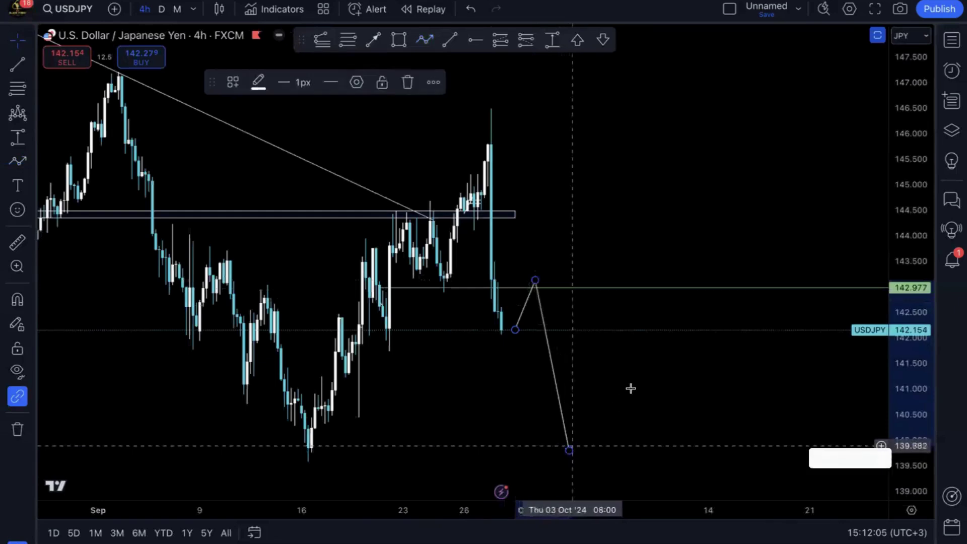
{"action": "left_click", "coordinate": [631, 388]}
Draw a horizontal ray on the USDJPY chart at about 139.80, starting at the mid-September low.
{"action": "left_click", "coordinate": [475, 40]}
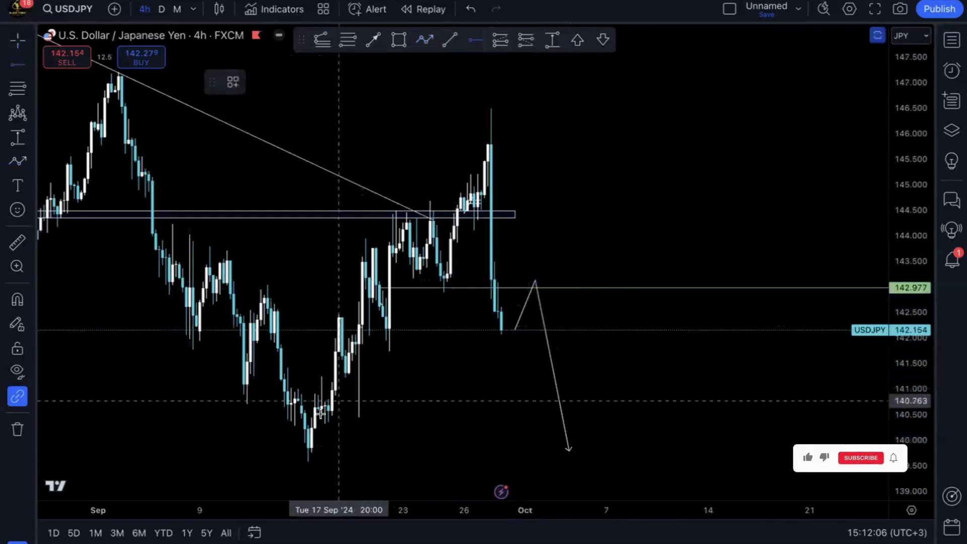
{"action": "left_click", "coordinate": [304, 450]}
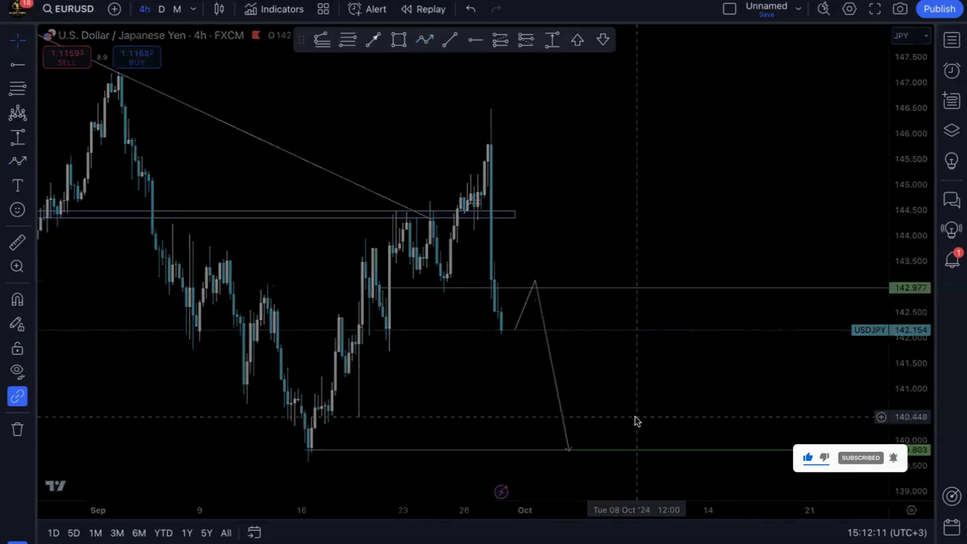
Switch to EURJPY and draw a projection path from about 158.6 up to the 159.248 line and down to about 155.6.
{"action": "key", "text": "Down"}
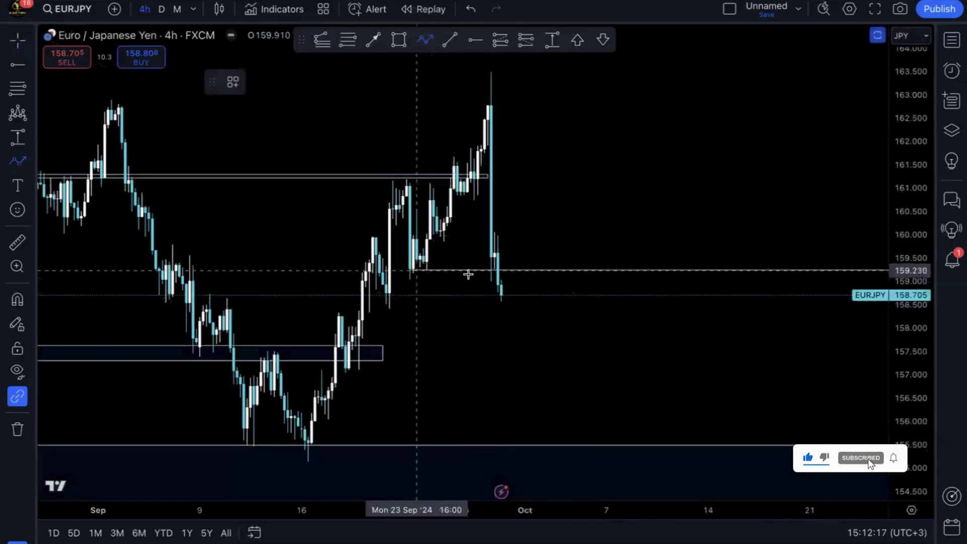
{"action": "left_click", "coordinate": [511, 299]}
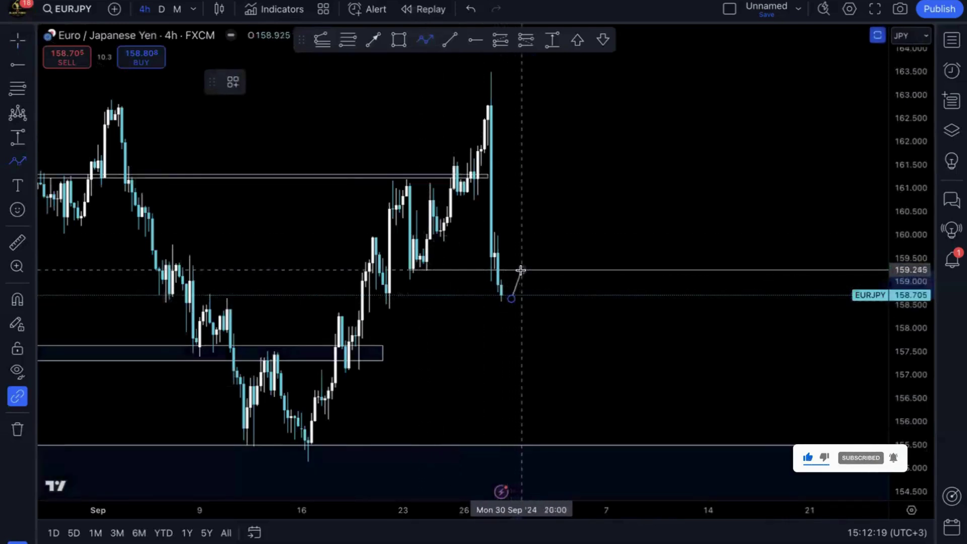
{"action": "left_click", "coordinate": [521, 270]}
{"action": "double_click", "coordinate": [542, 442]}
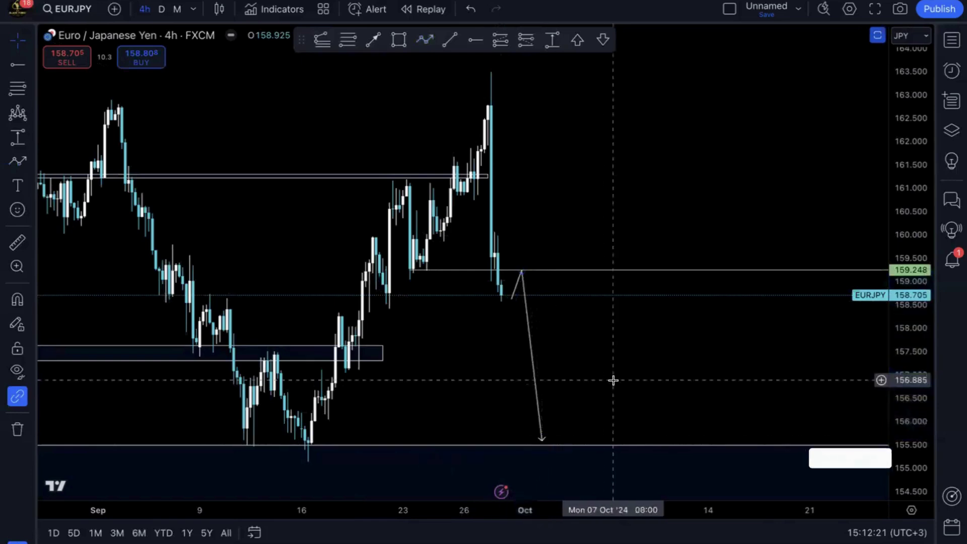
Delete the rectangular zone between 157.301 and 157.627 from the EURJPY chart.
{"action": "left_click", "coordinate": [381, 351]}
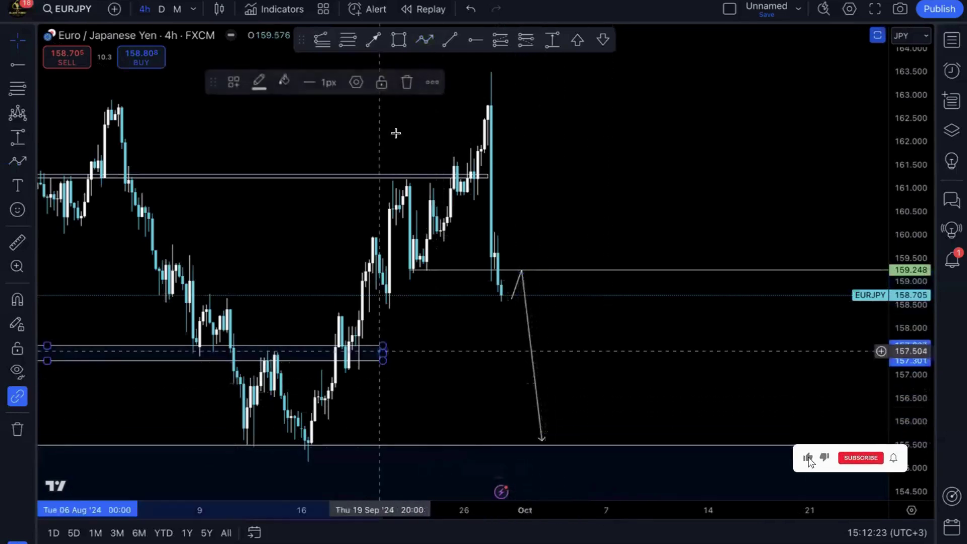
{"action": "left_click", "coordinate": [340, 199]}
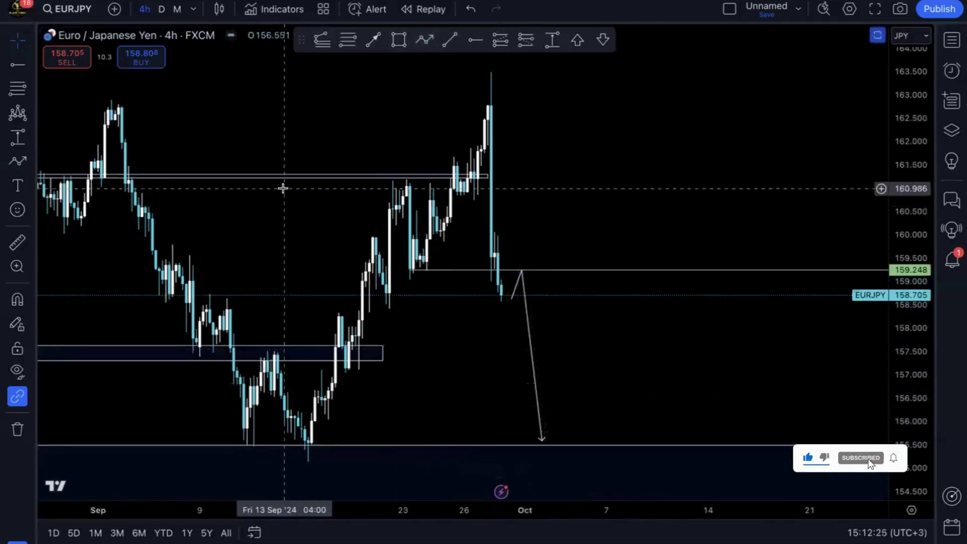
{"action": "left_click", "coordinate": [383, 359]}
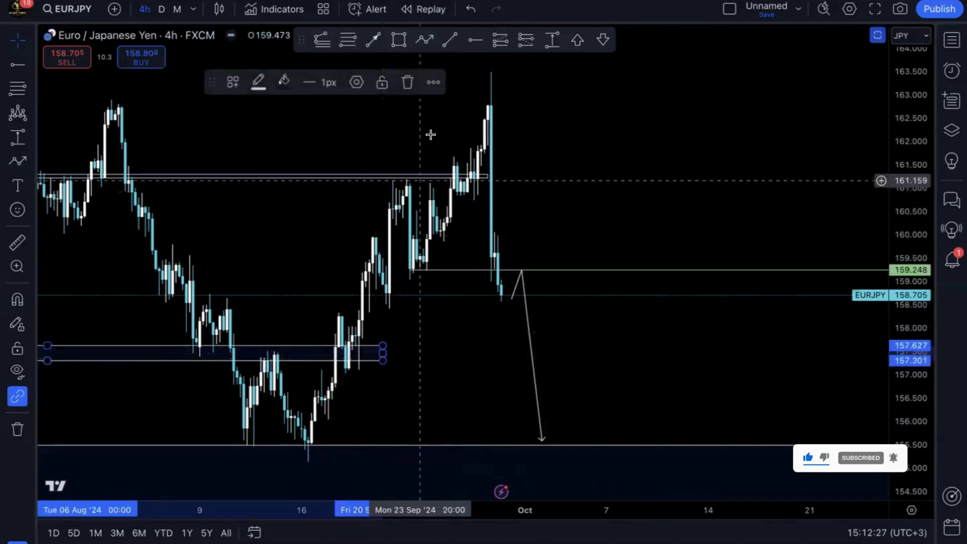
{"action": "left_click", "coordinate": [406, 83]}
Switch to CADJPY and draw a projection path from about 105.1 up to the 105.763 line and down to about 103.0.
{"action": "key", "text": "Down"}
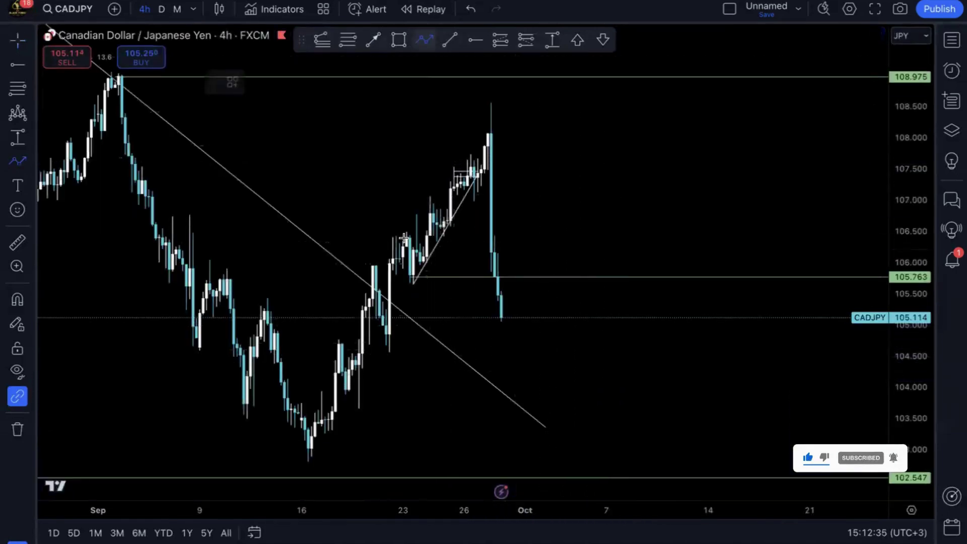
{"action": "left_click", "coordinate": [515, 316]}
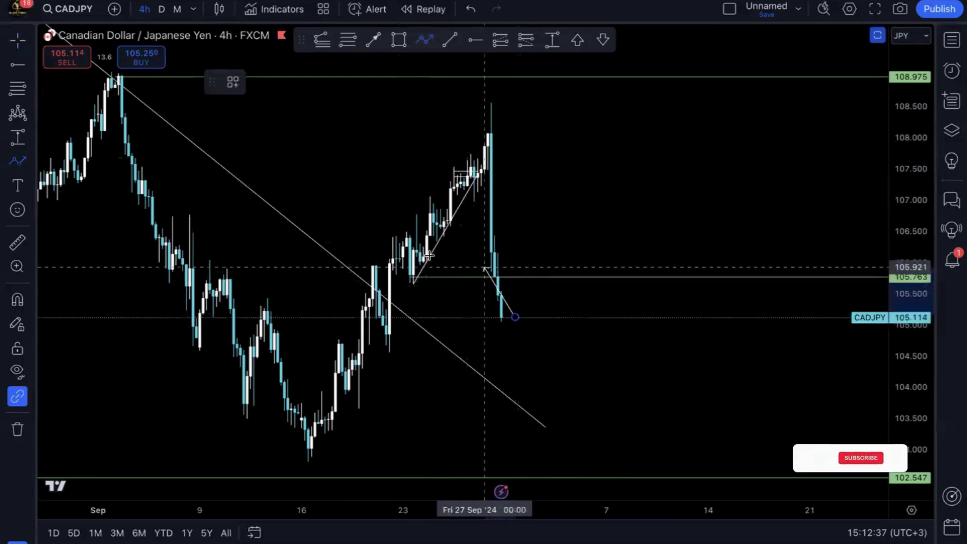
{"action": "left_click", "coordinate": [523, 276]}
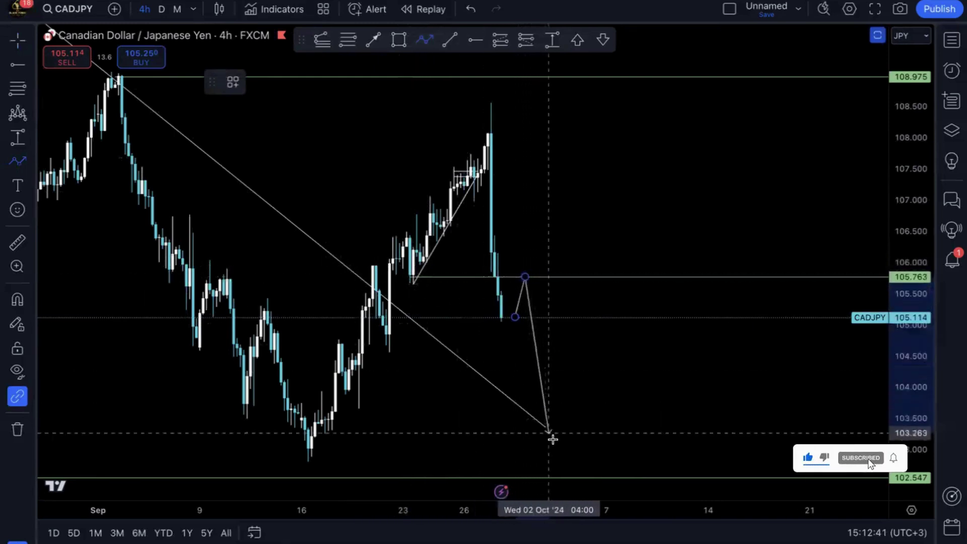
{"action": "left_click", "coordinate": [600, 378]}
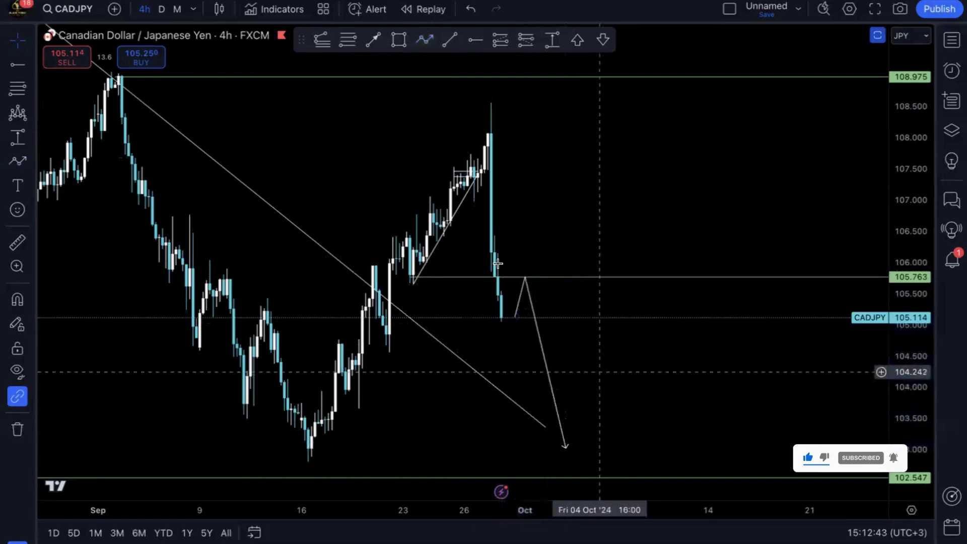
Draw a horizontal ray on the CADJPY chart at about 103.02, starting at the mid-September low.
{"action": "left_click", "coordinate": [473, 44]}
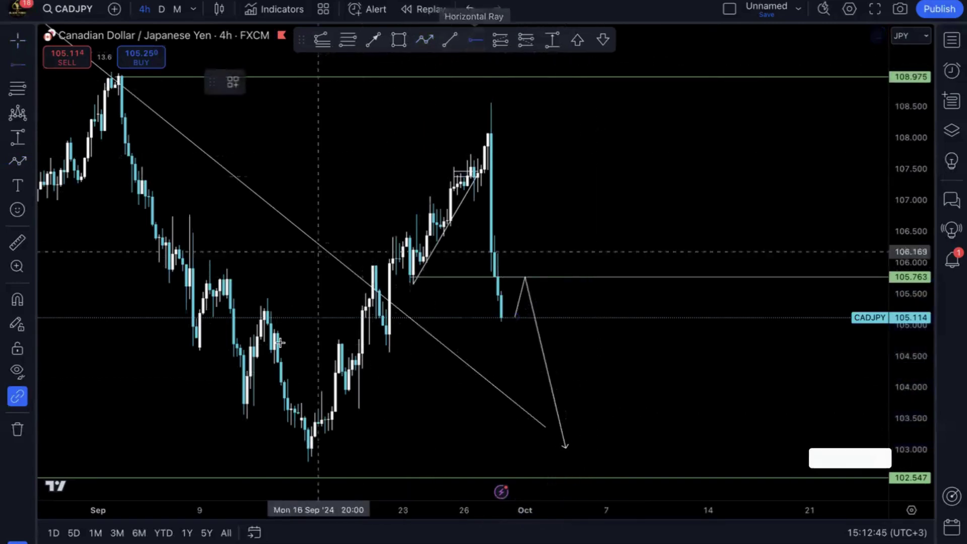
{"action": "left_click", "coordinate": [302, 451]}
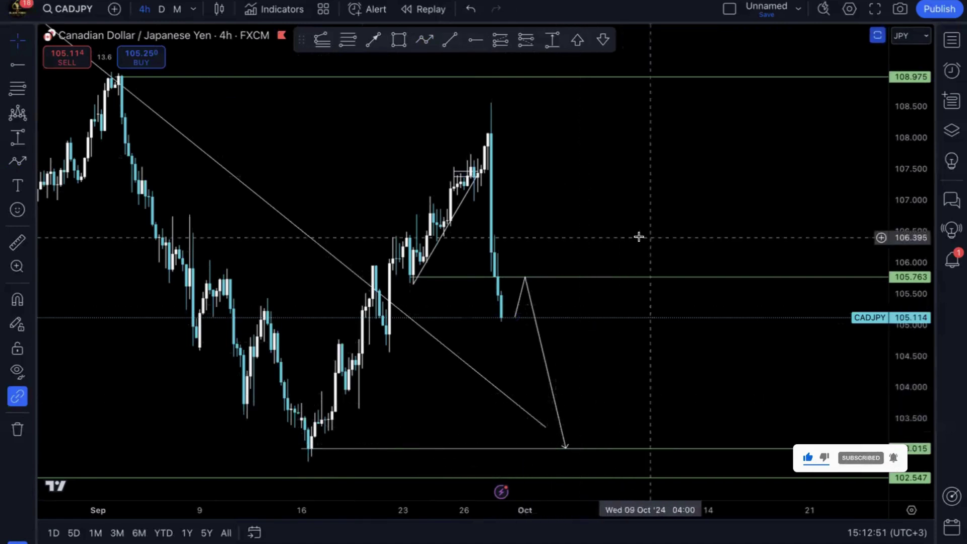
Delete the small rectangle near 107.4 on the CADJPY chart and try to delete the rising trend line from the 23 September low.
{"action": "left_click", "coordinate": [466, 173]}
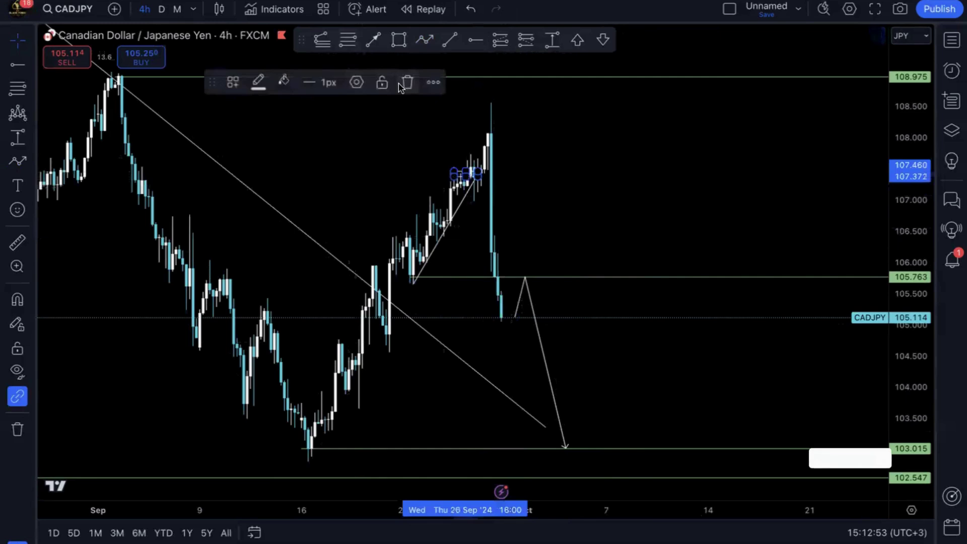
{"action": "left_click", "coordinate": [406, 83]}
{"action": "left_click", "coordinate": [413, 281]}
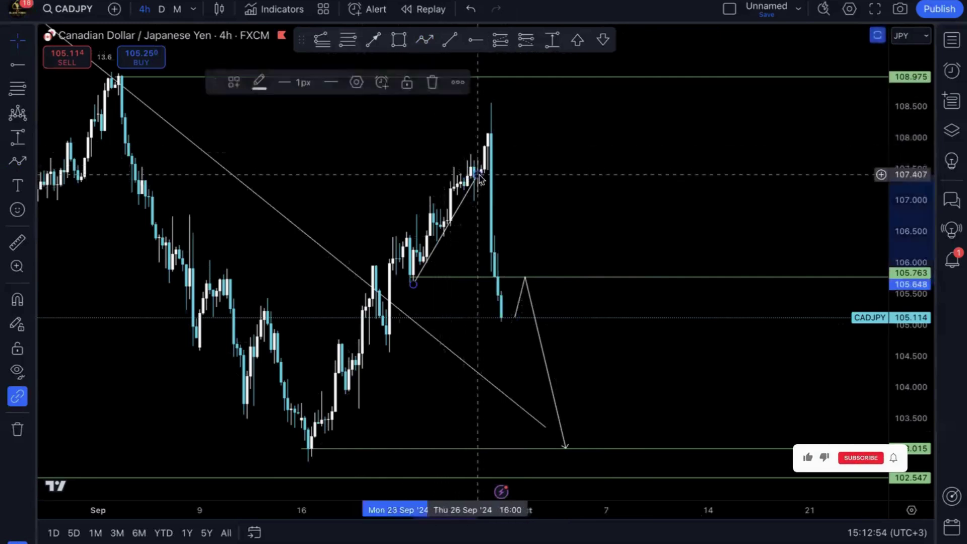
{"action": "left_click", "coordinate": [434, 84]}
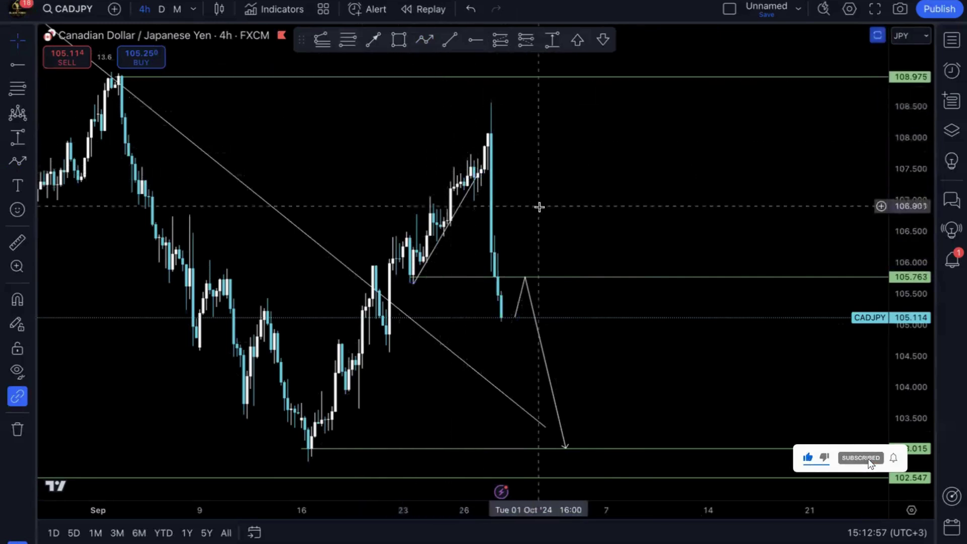